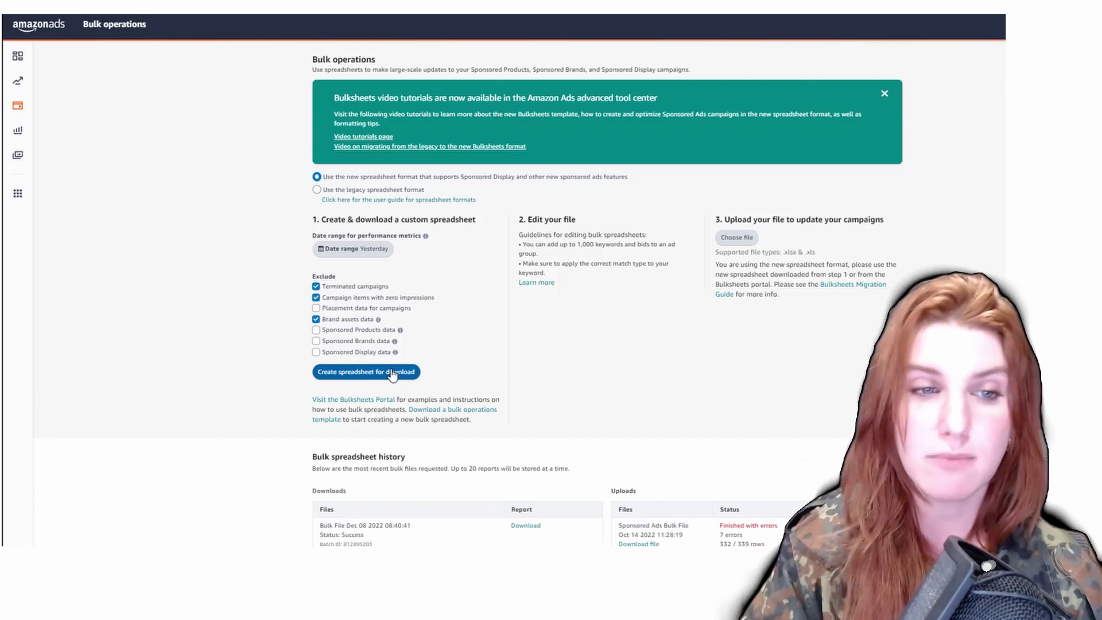
Step: Stop excluding campaign items with zero impressions from the custom spreadsheet and check the preset date ranges for performance metrics
click(316, 298)
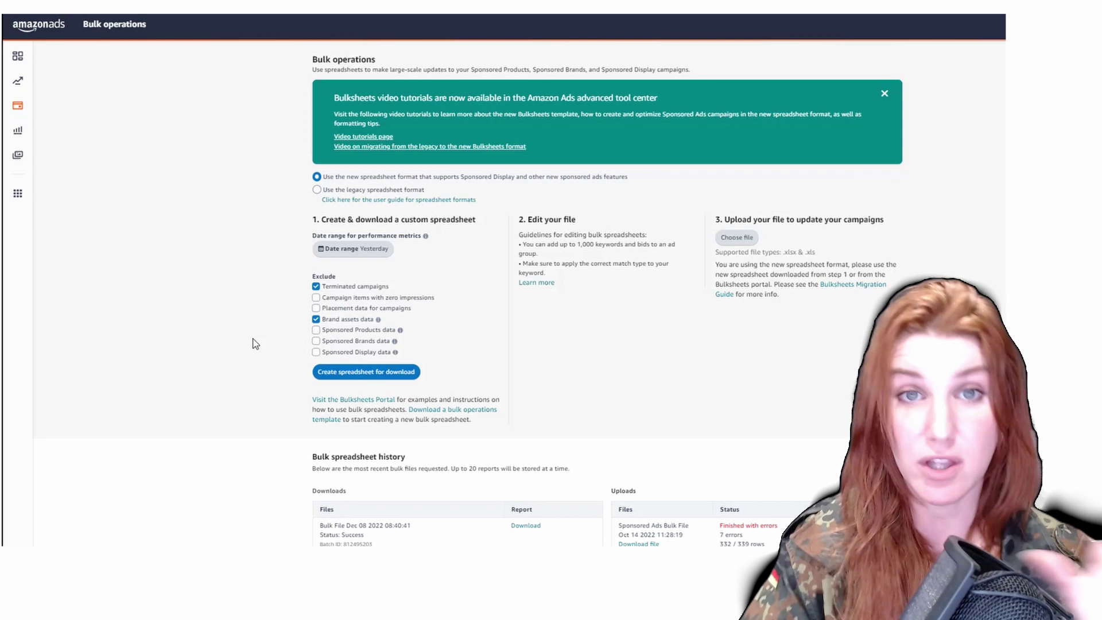
click(338, 251)
click(247, 298)
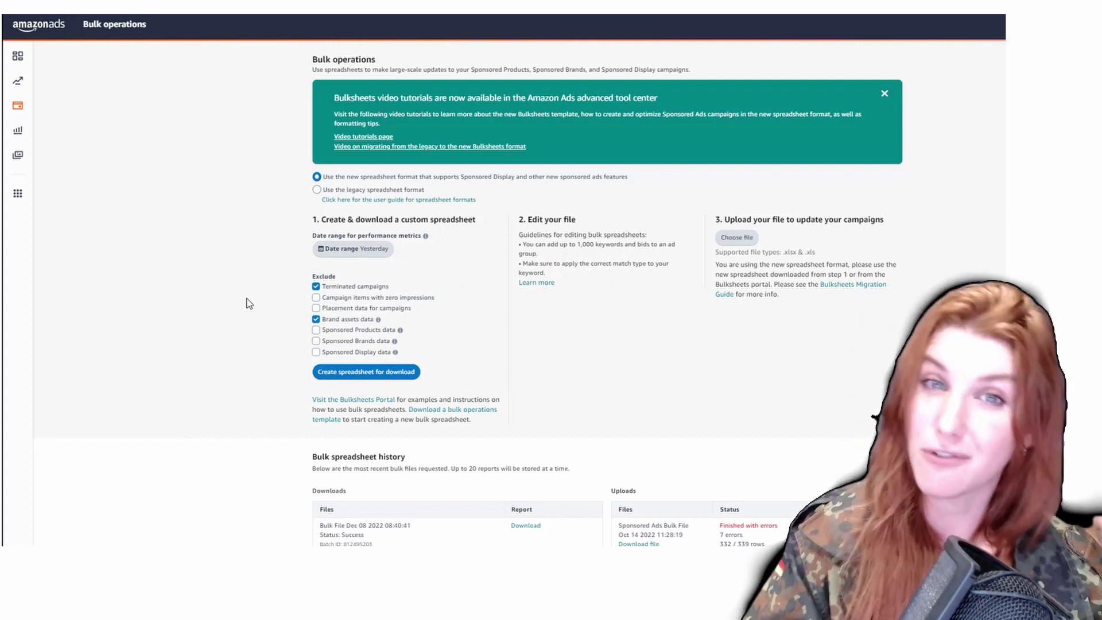
click(353, 249)
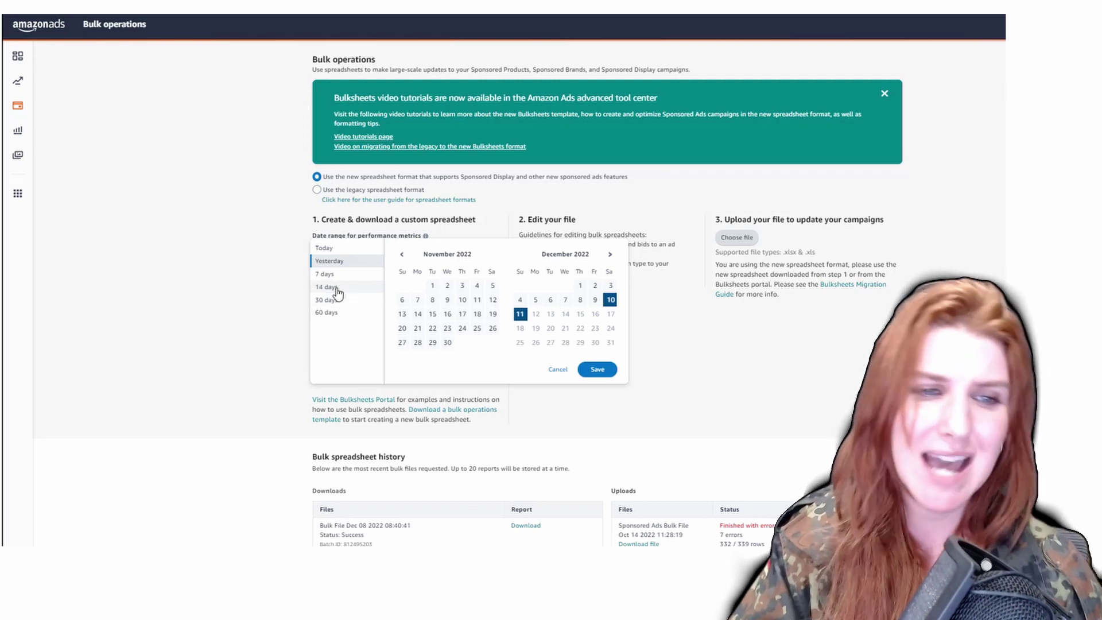
click(302, 293)
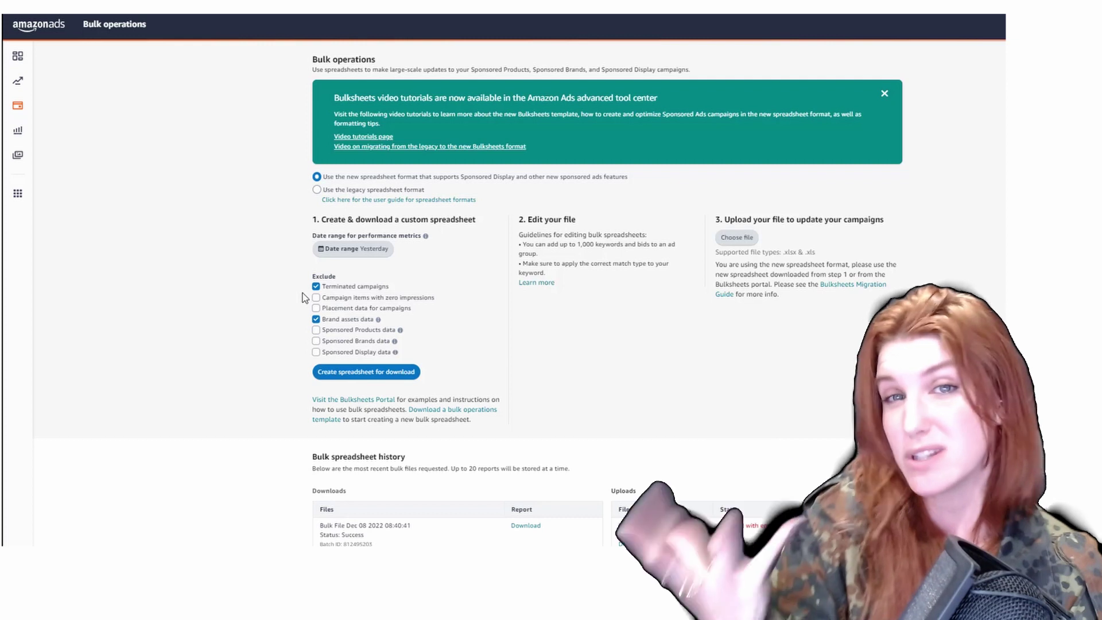
Step: Request the custom bulk spreadsheet for download and check its entry in the bulk spreadsheet history
click(380, 379)
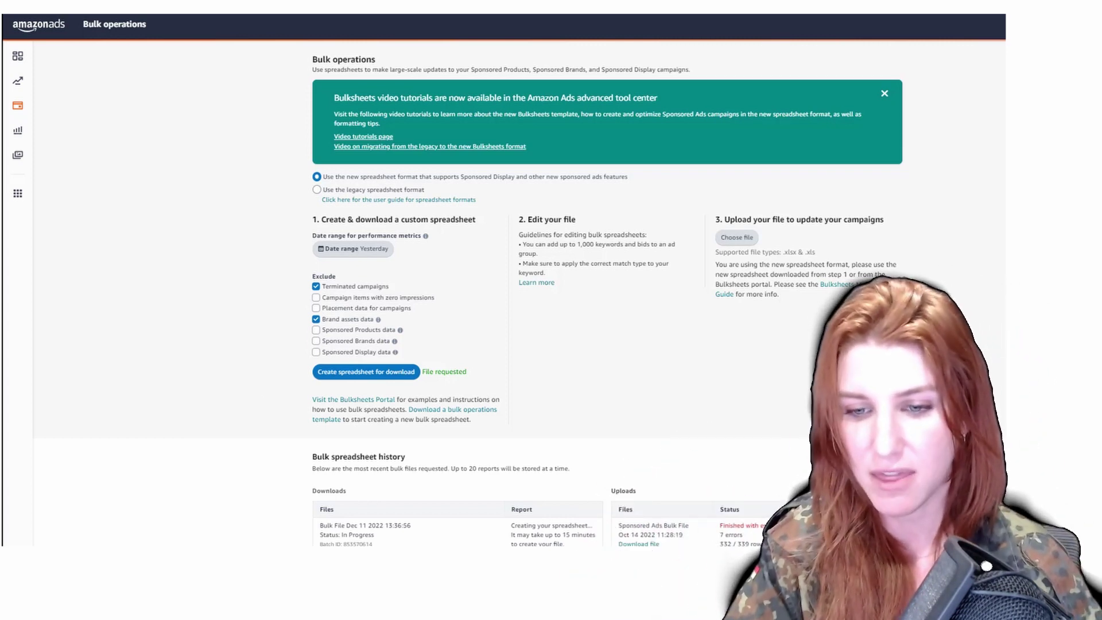
scroll(371, 440, down, 1)
scroll(372, 441, down, 3)
scroll(438, 369, up, 4)
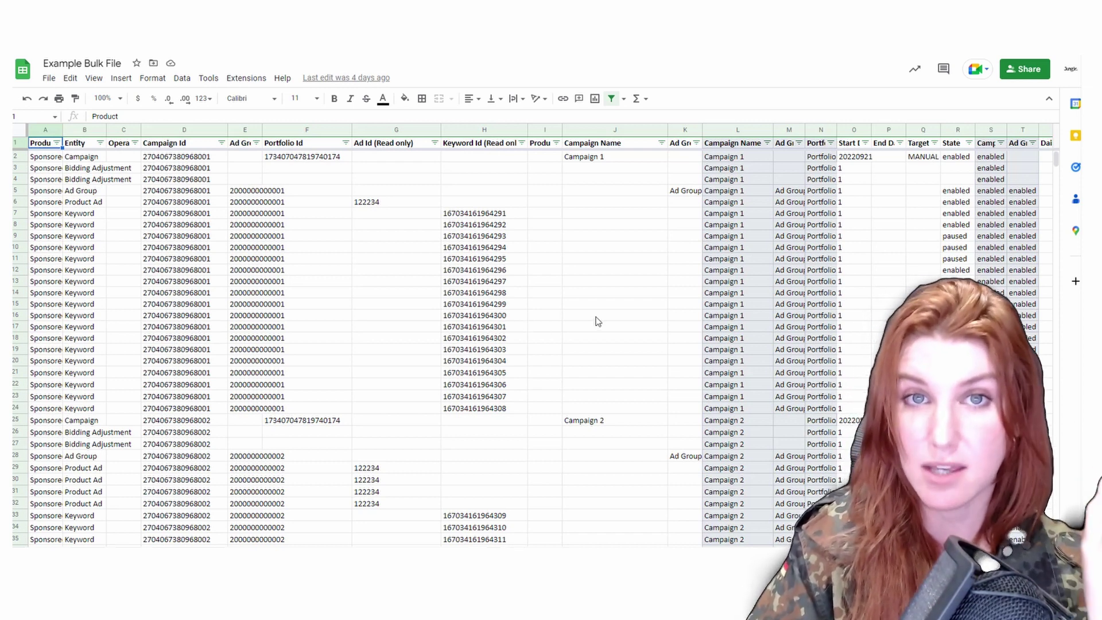
Step: Widen the Entity column in the Example Bulk File and select the first campaign's row
drag(106, 129, 84, 131)
click(83, 130)
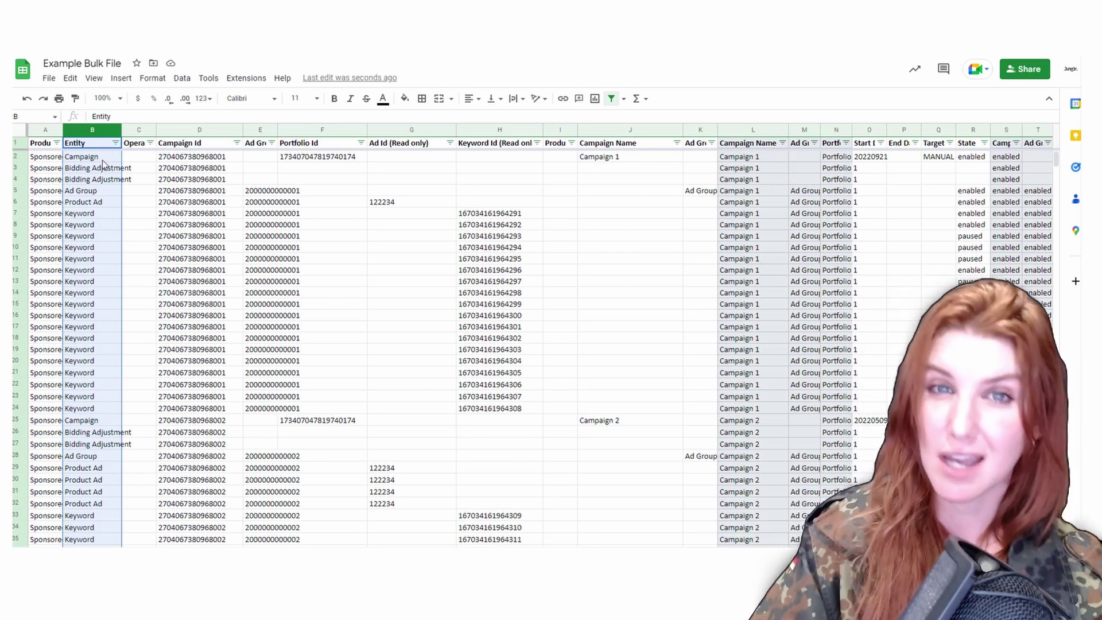
click(15, 154)
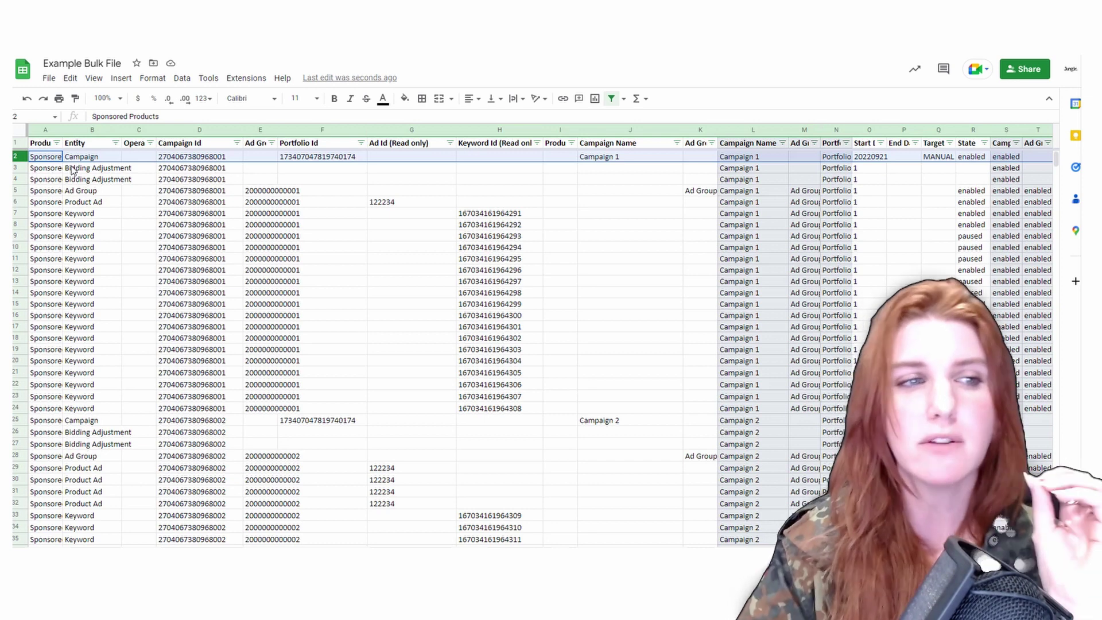
Step: Filter the Entity column so that only the Campaign rows are shown
click(81, 130)
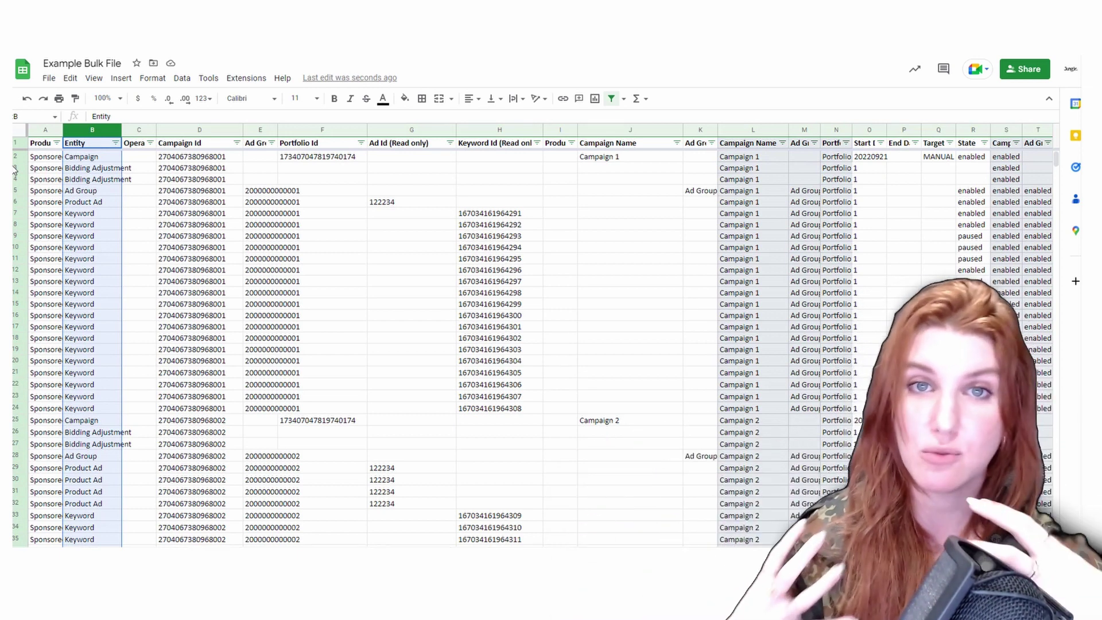
click(76, 158)
click(116, 143)
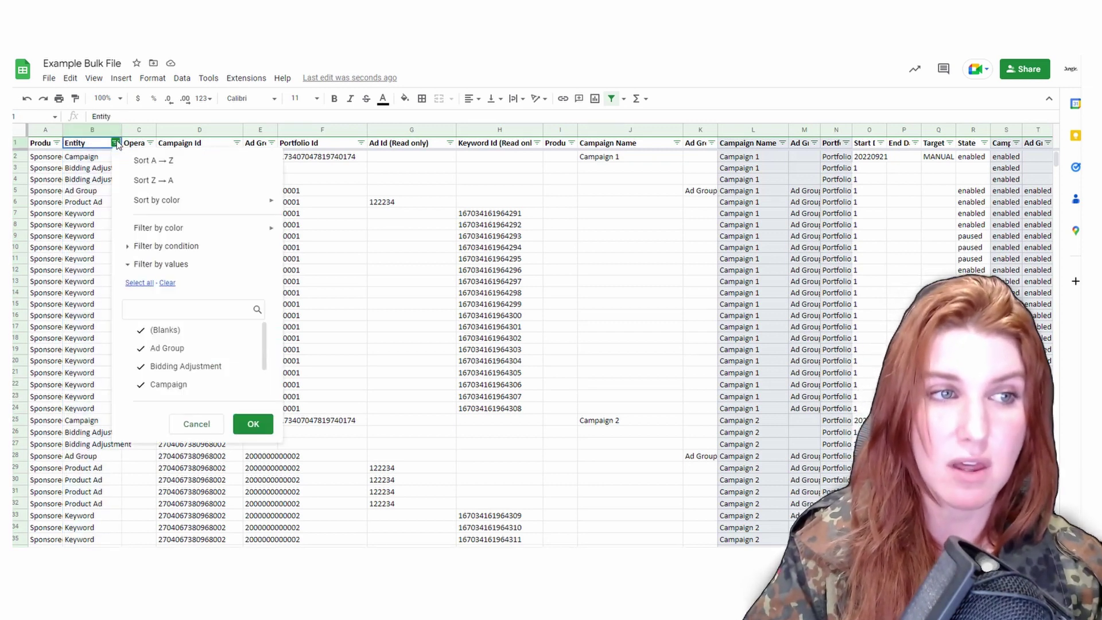
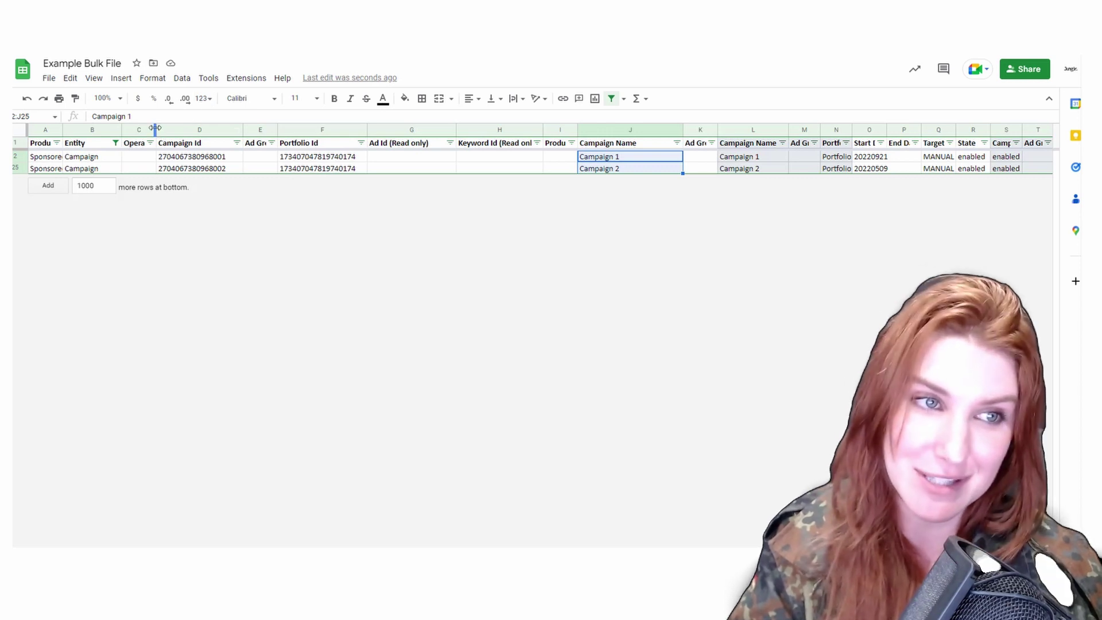
Step: Widen the Operation column and rename Campaign 1 to "Campaign 1 - Test" in the editable Campaign Name column
drag(155, 127, 193, 128)
click(692, 158)
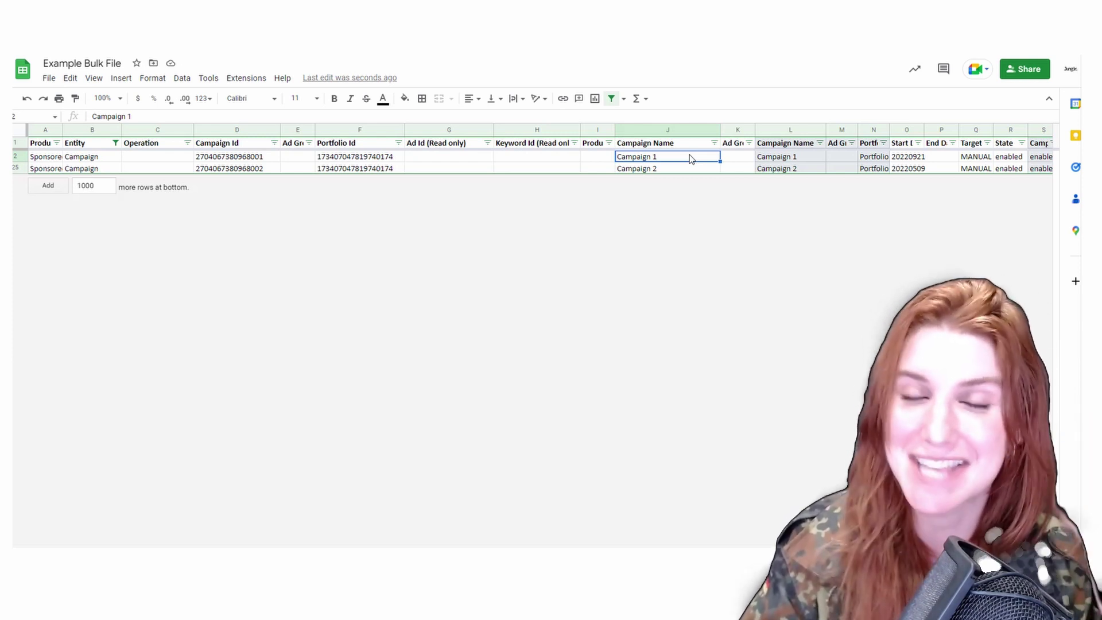
double_click(692, 159)
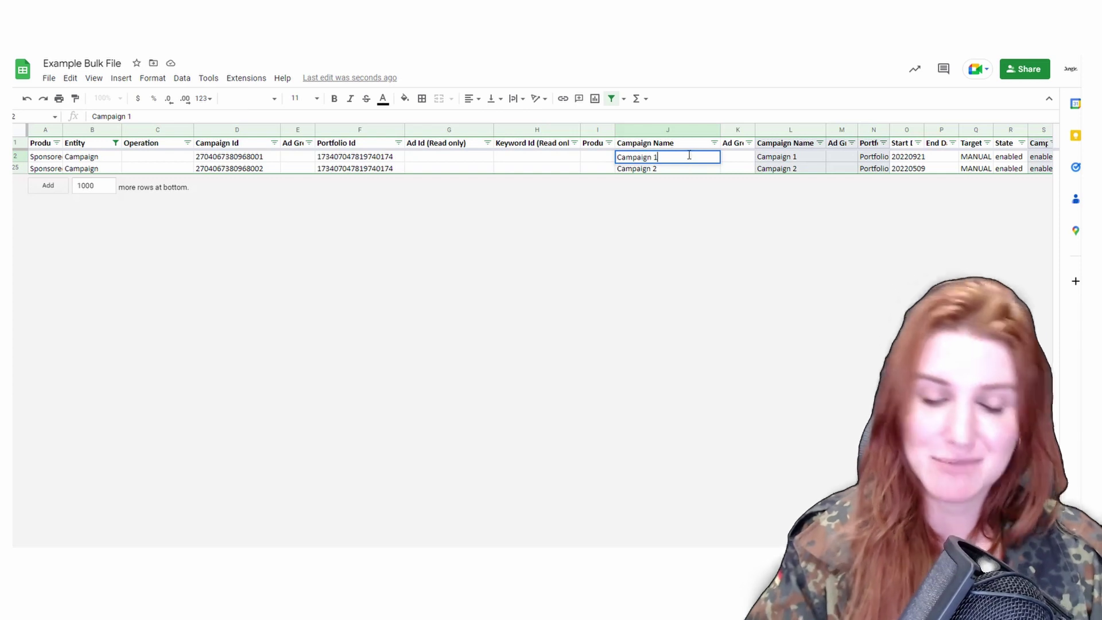
text(- Test)
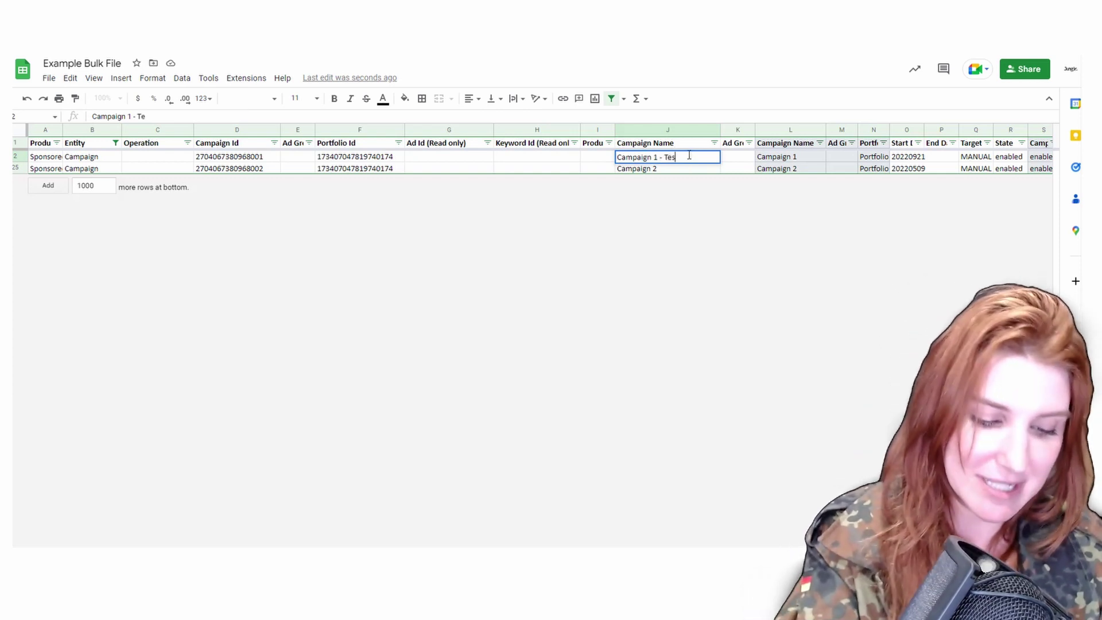
click(683, 174)
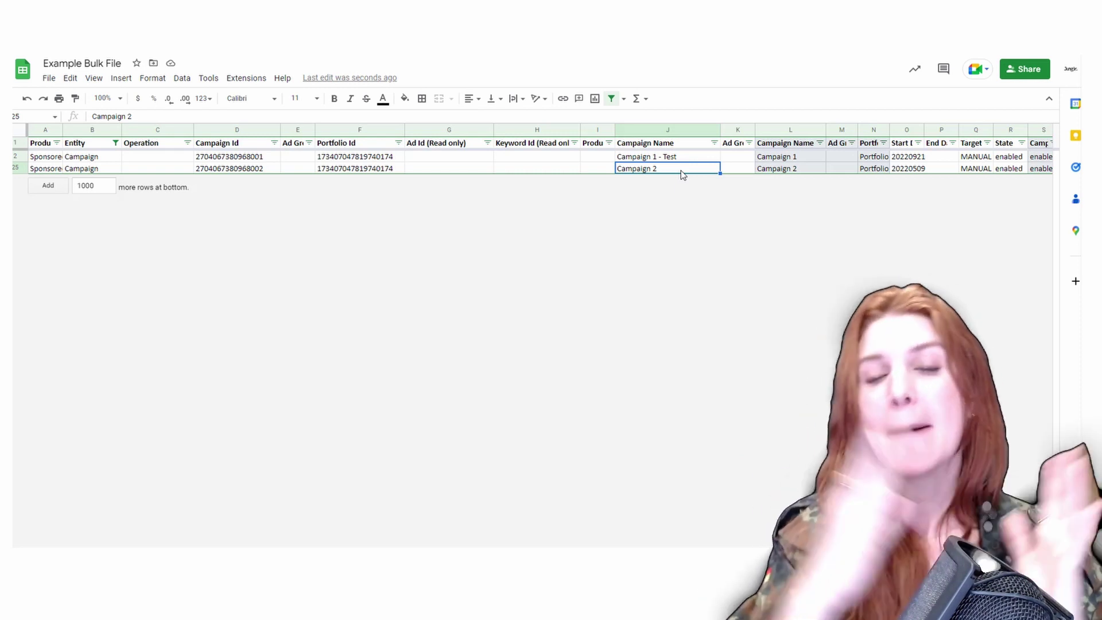
click(627, 158)
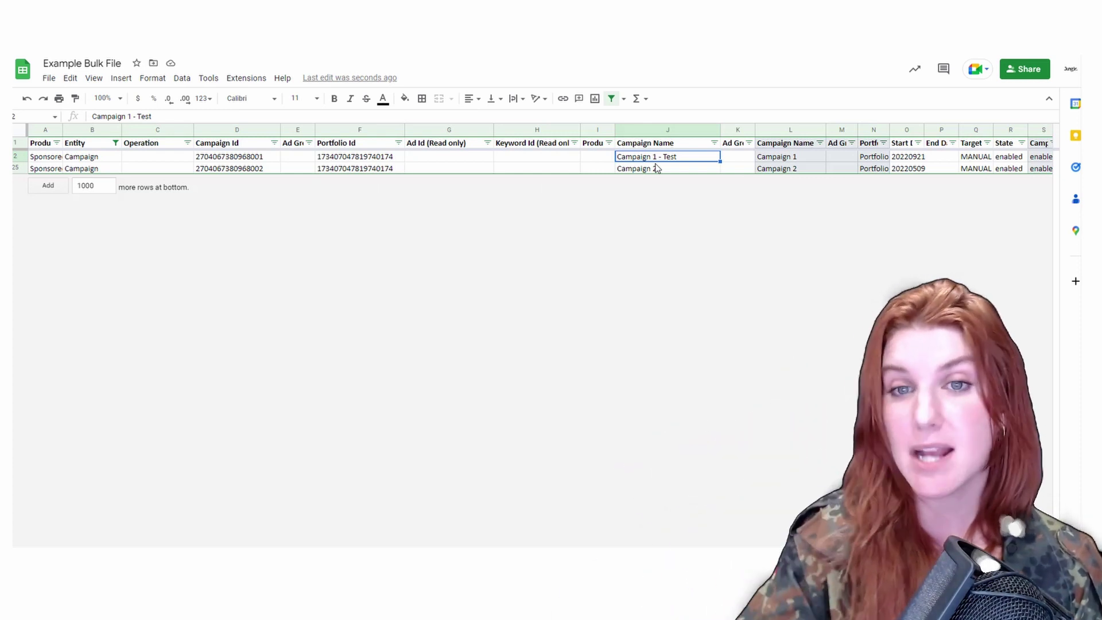
double_click(701, 153)
click(660, 145)
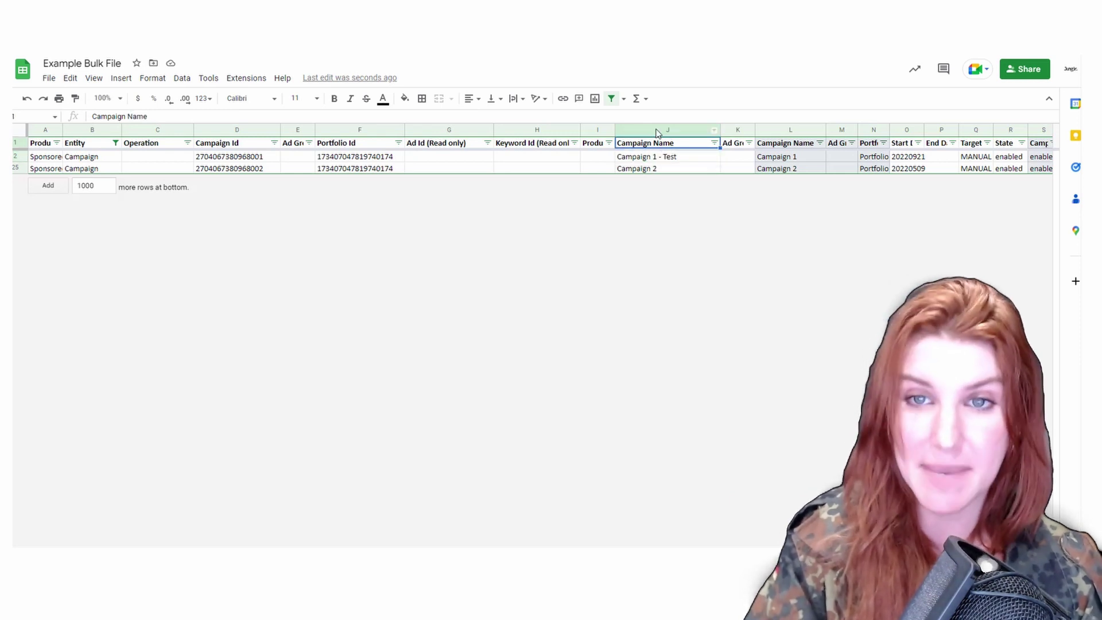
click(655, 129)
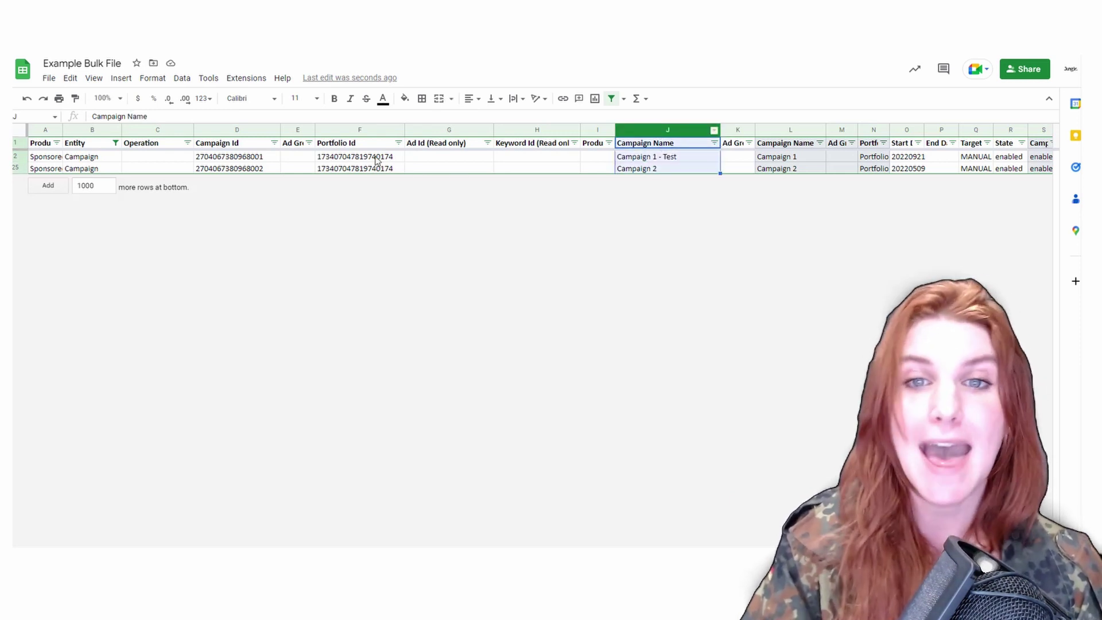
click(14, 143)
click(14, 155)
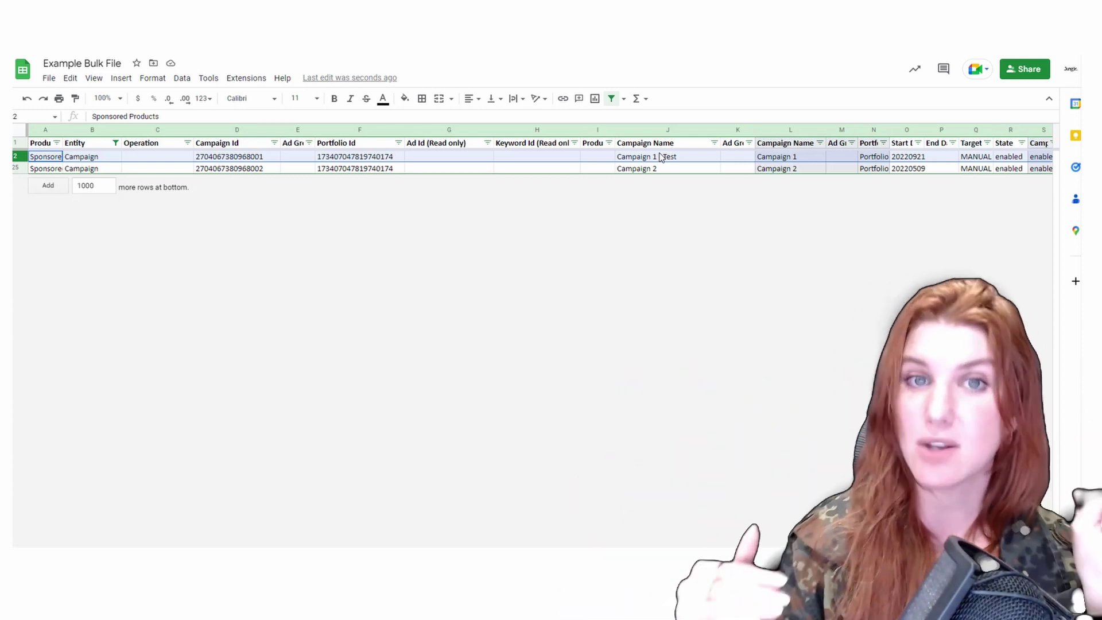
Step: Enter "Update" as the Operation for the "Campaign 1 - Test" row
click(177, 161)
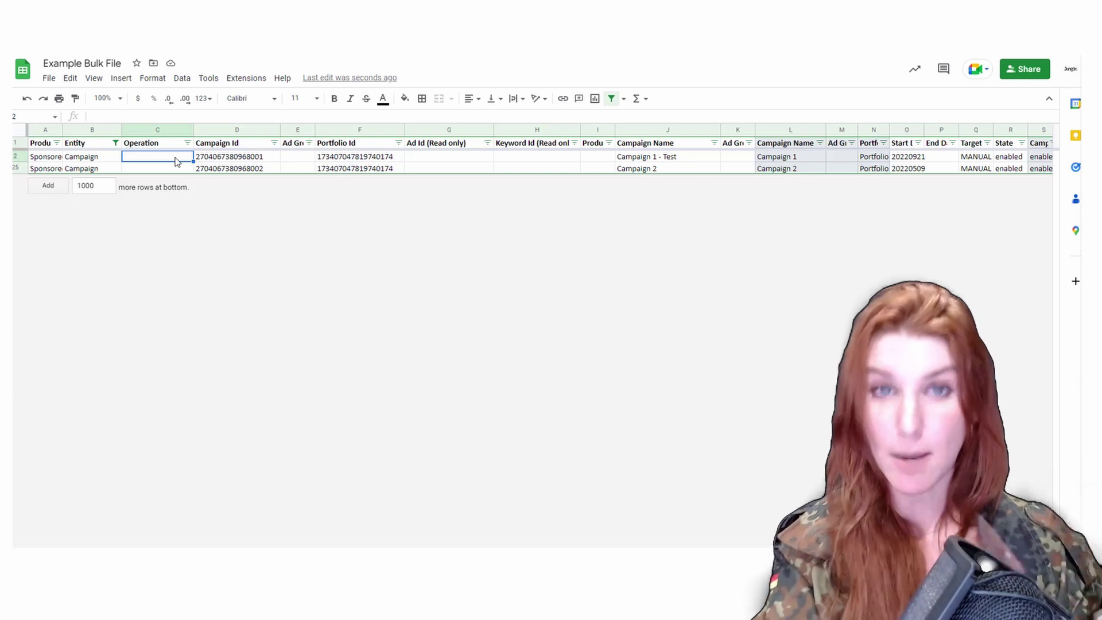
text(Up)
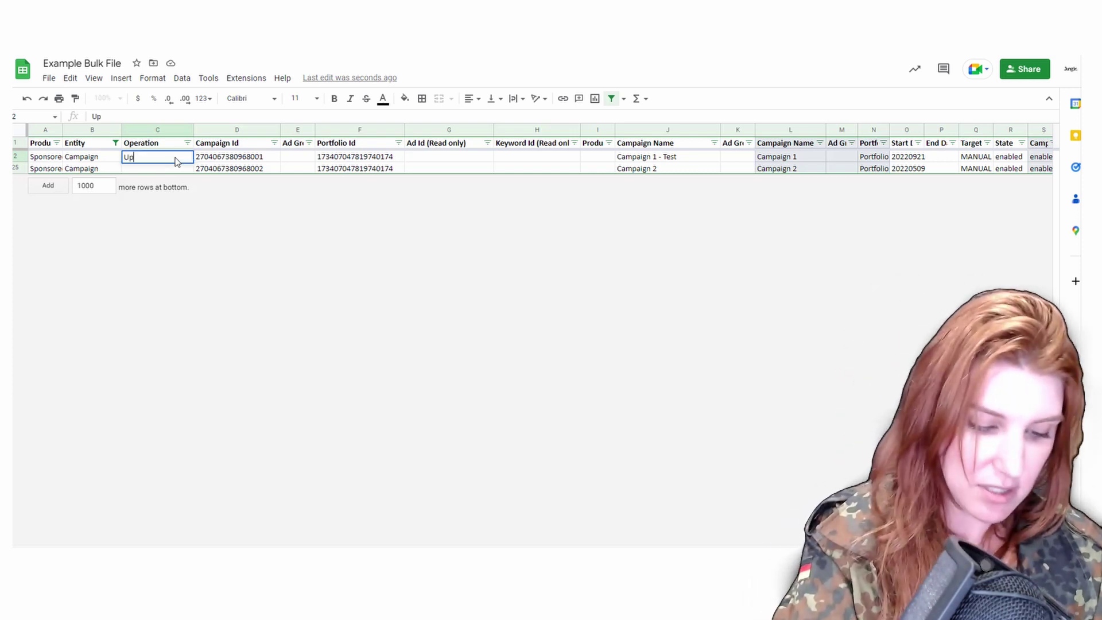
text(date)
key(Return)
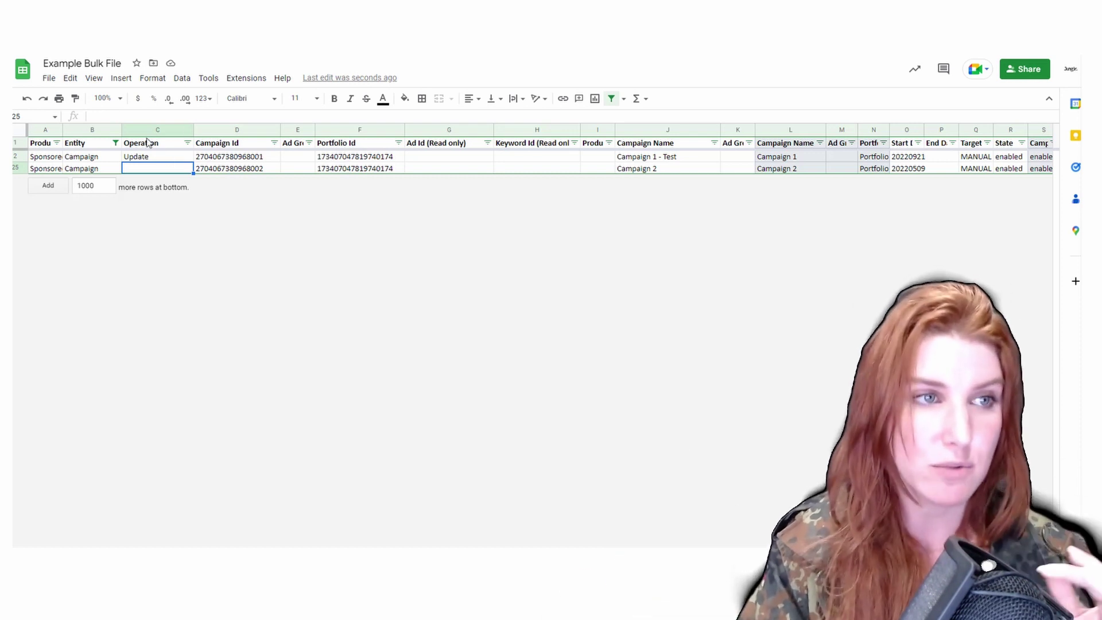
Step: Download the edited Example Bulk File to the computer
click(49, 78)
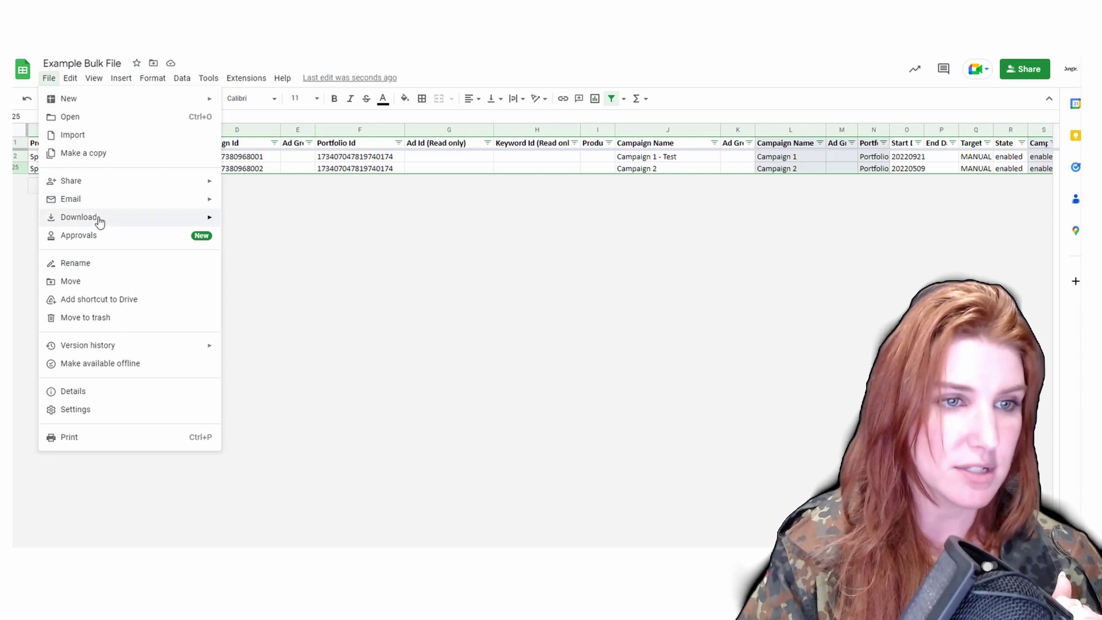
mouse_move(98, 221)
click(246, 222)
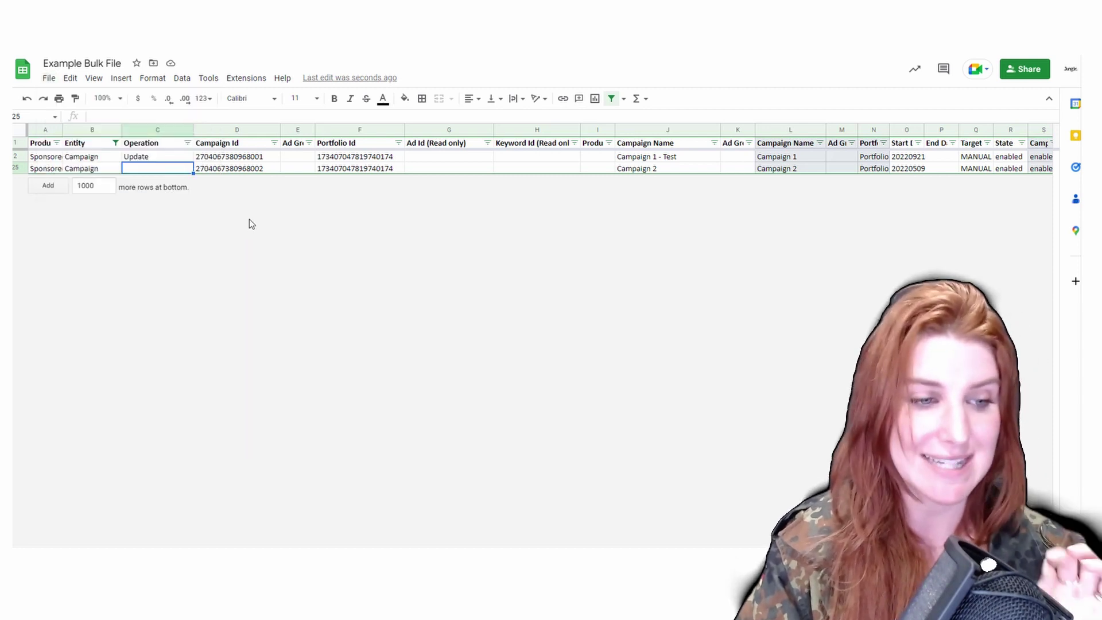